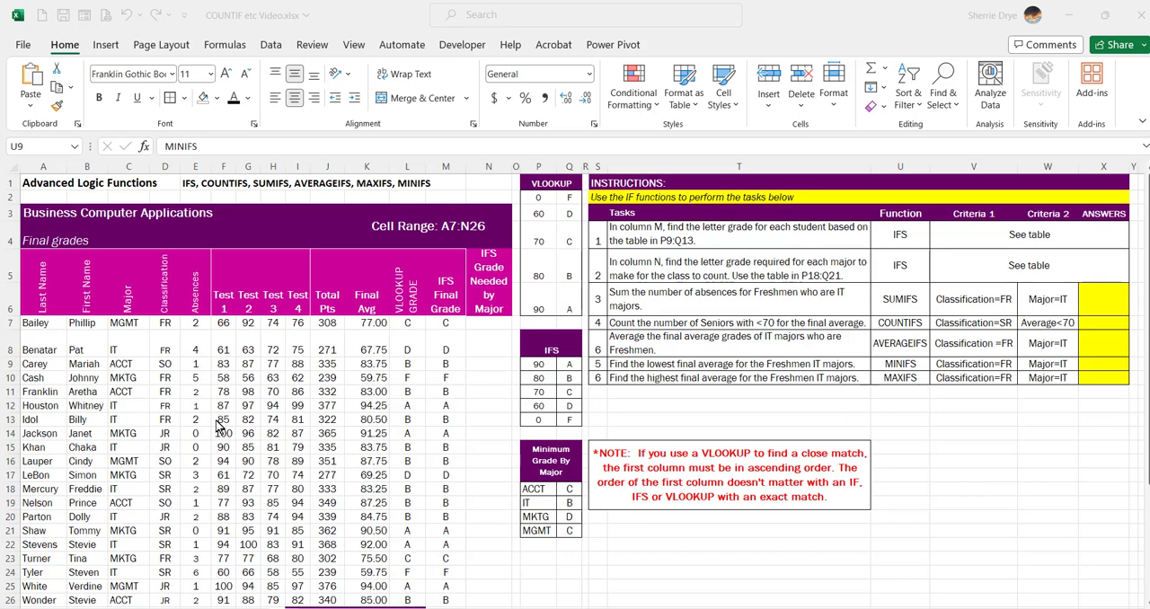
left_click(636, 374)
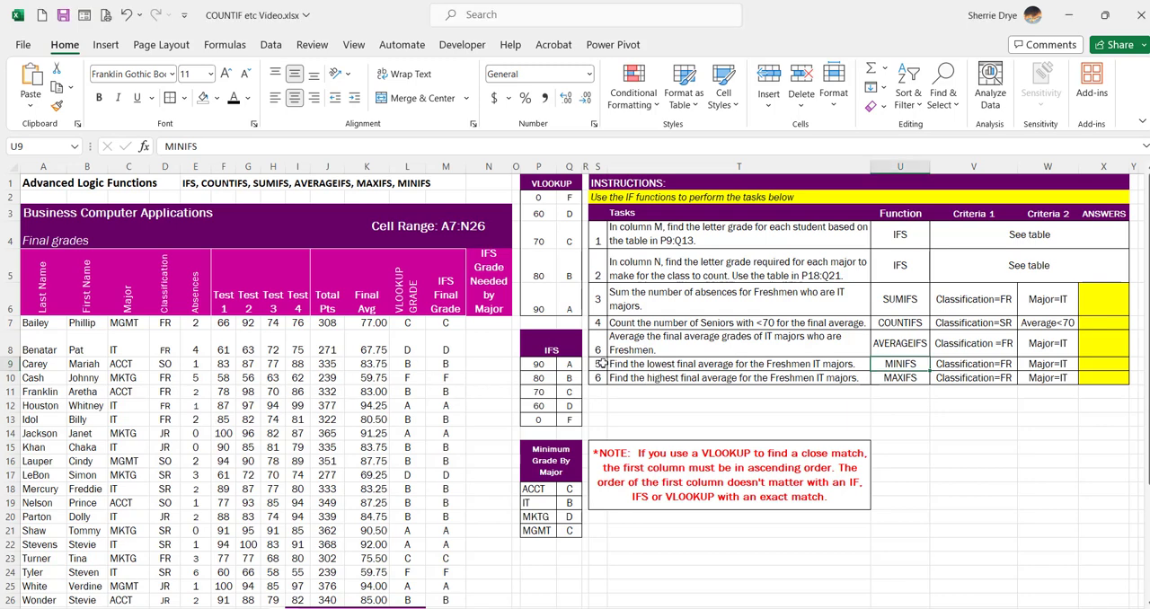
left_click_drag(601, 364, 1100, 379)
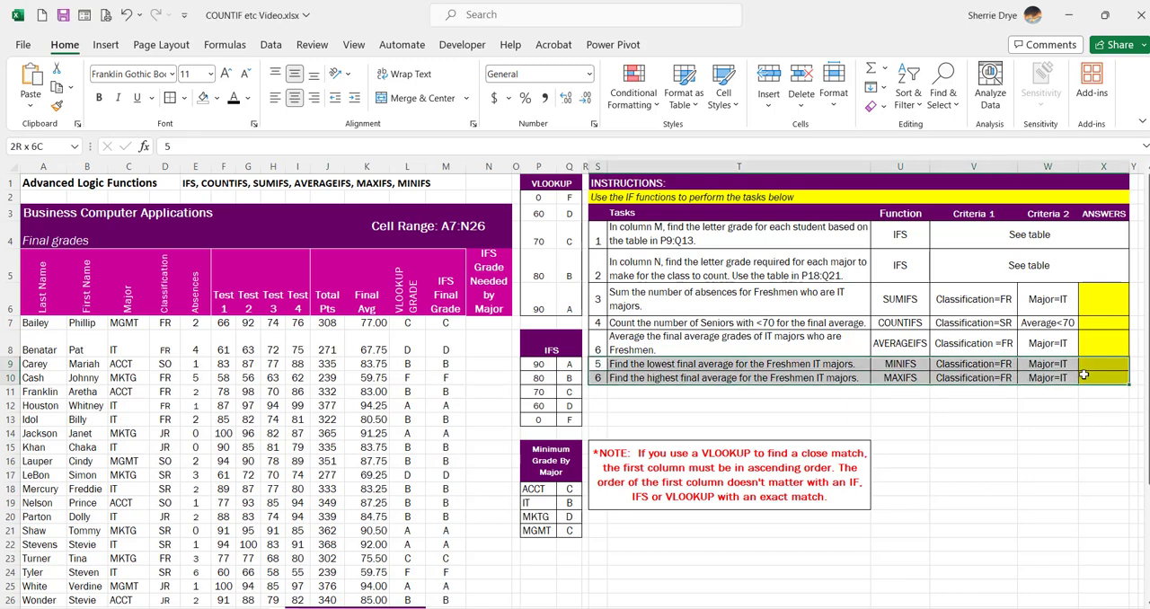
left_click(634, 367)
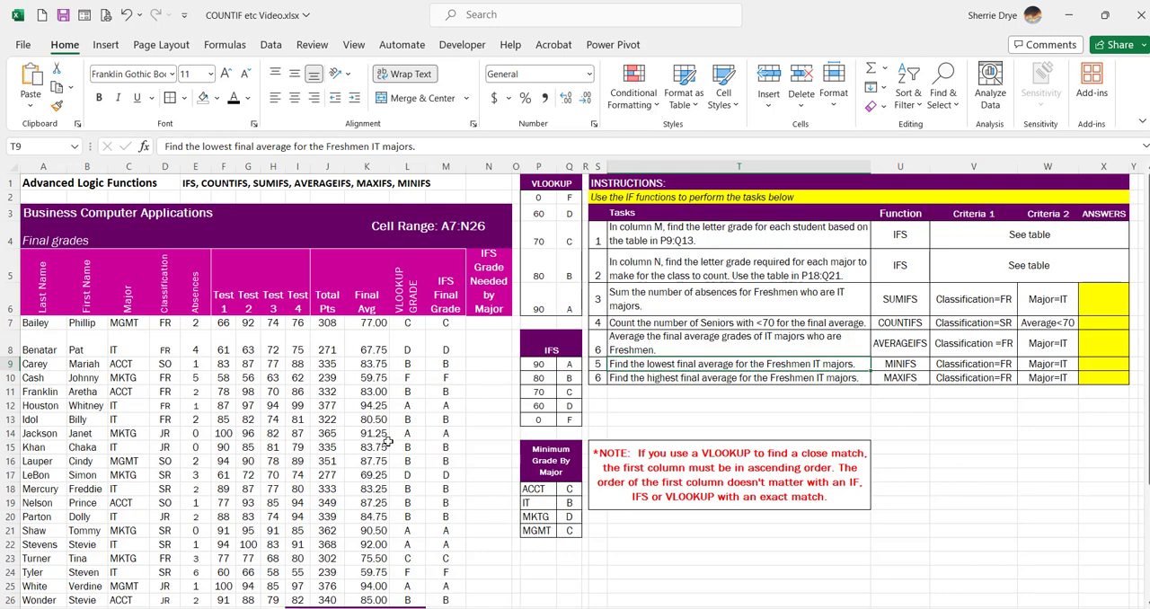
left_click(368, 324)
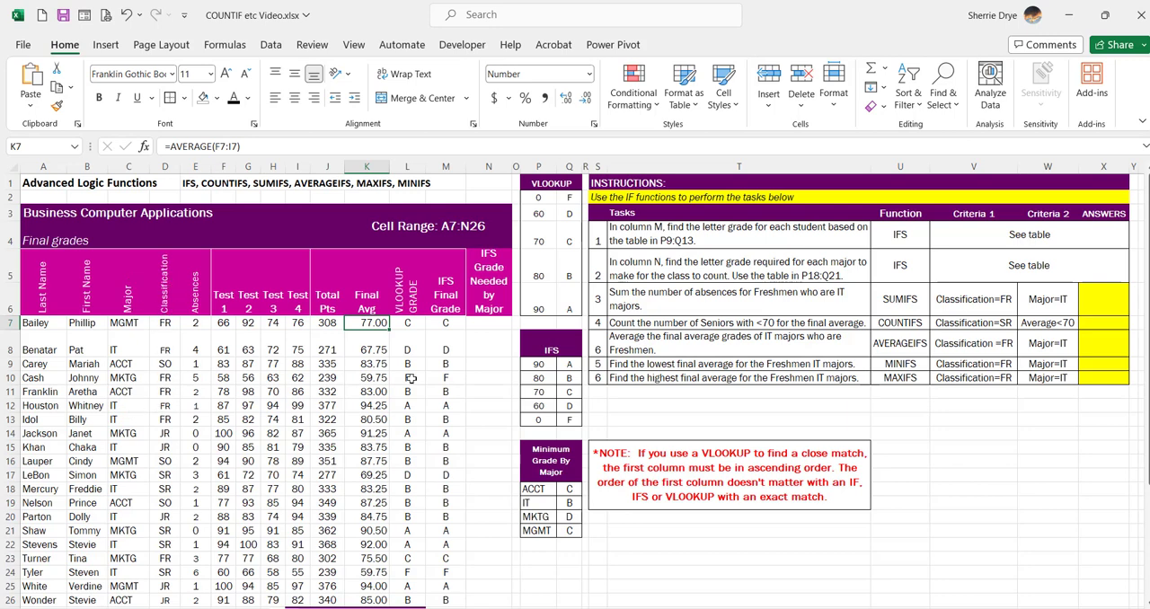
- Insert the MINIFS function in answer cell X9 with the final averages K7:K26 as the minimum range
left_click(1092, 364)
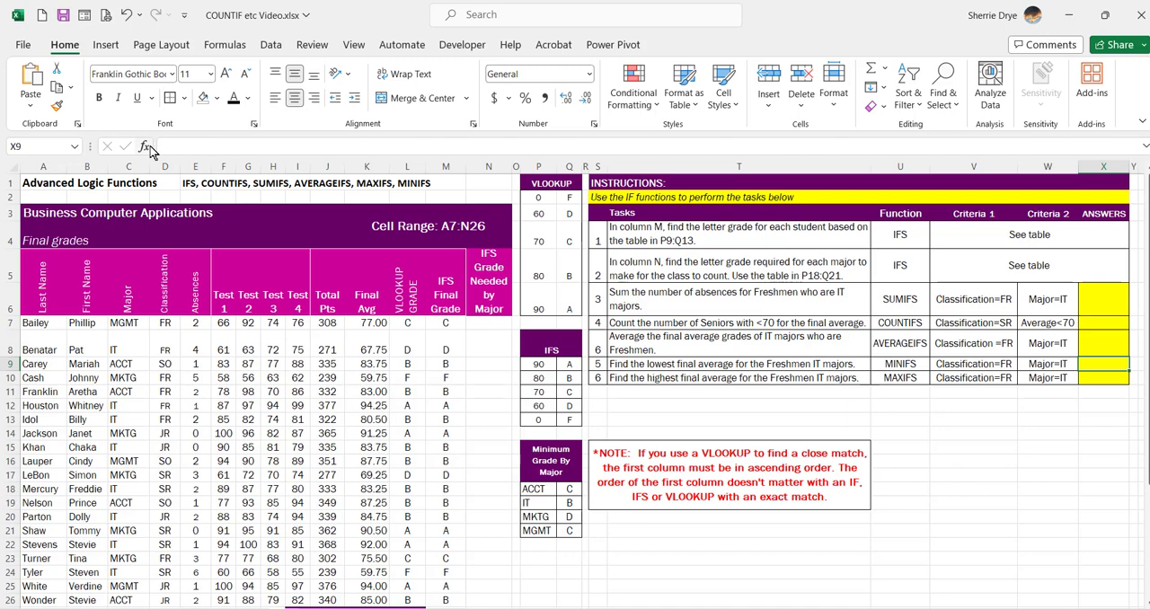
left_click(145, 147)
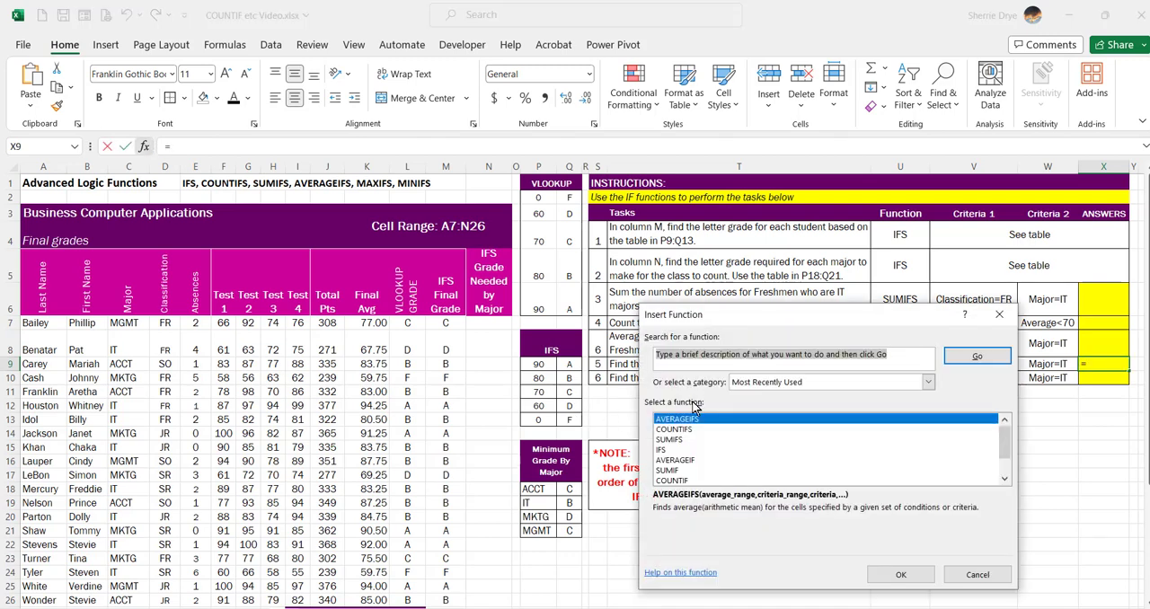
type("minifs")
key("Return")
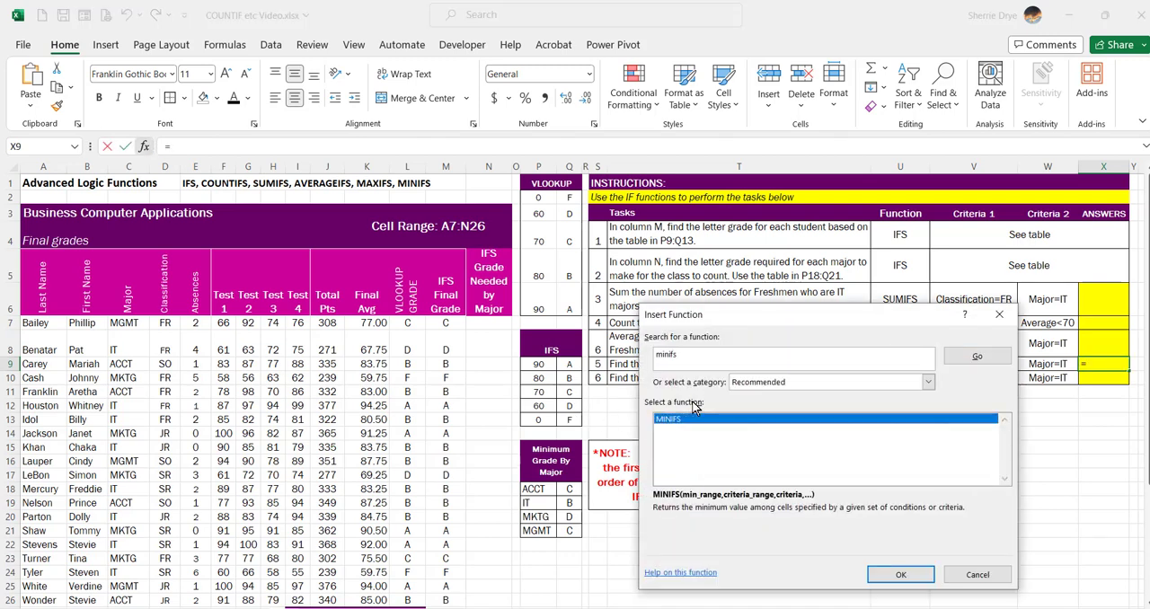
left_click(916, 577)
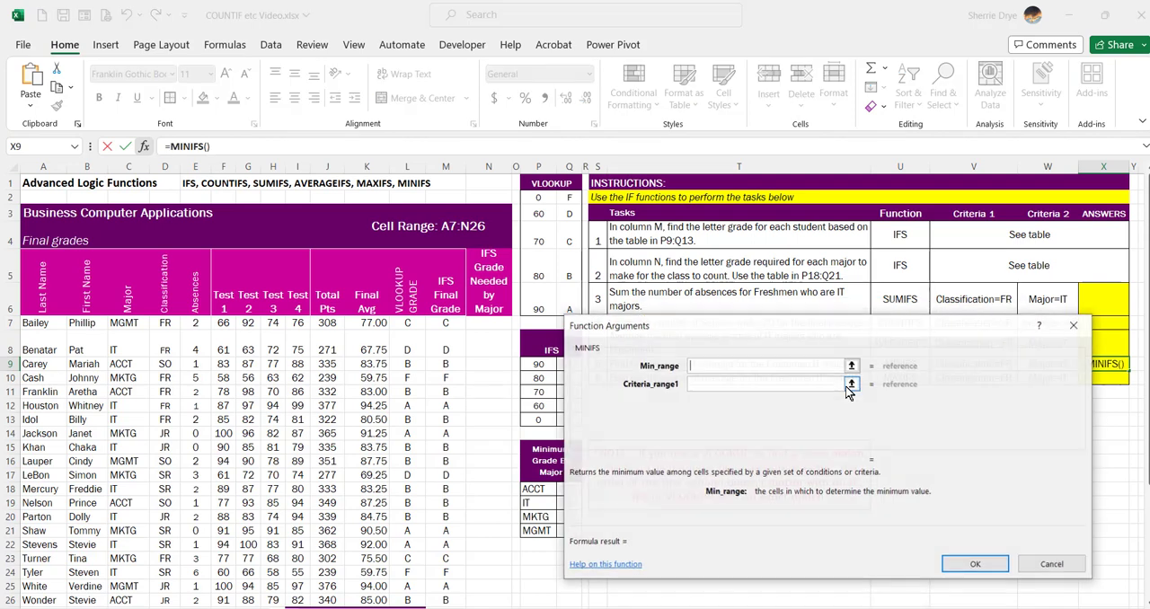
left_click_drag(859, 329, 871, 391)
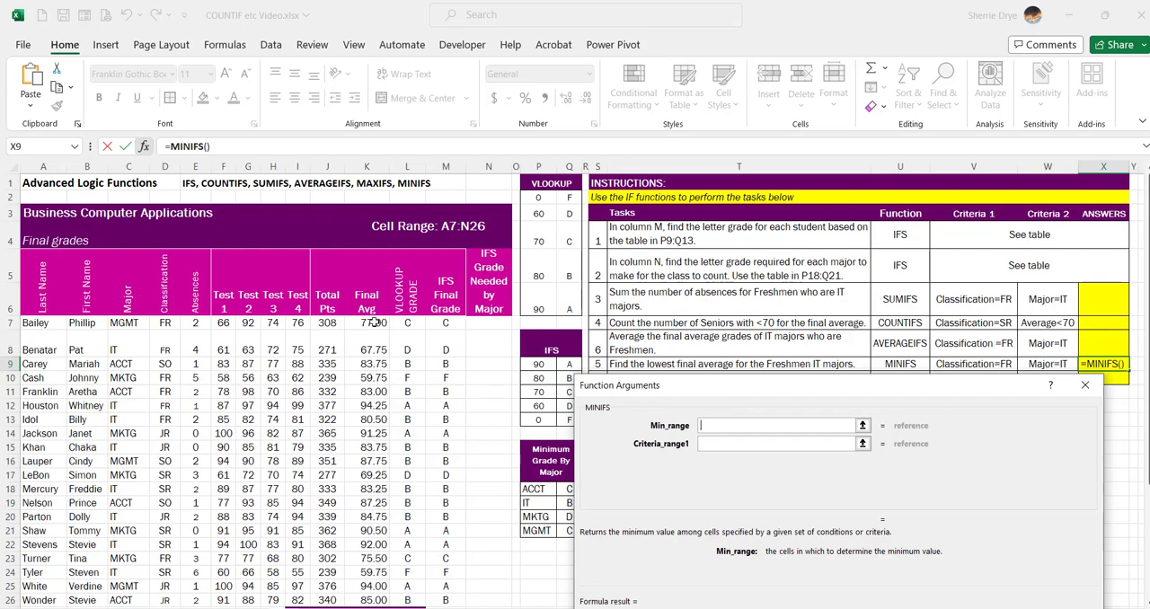
left_click_drag(375, 321, 388, 574)
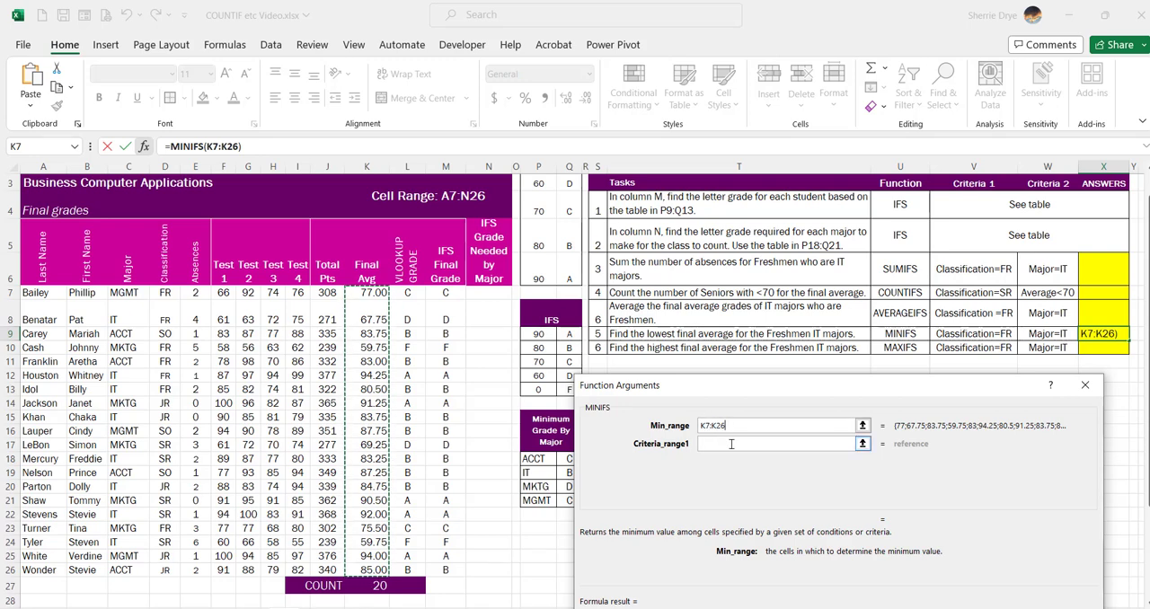
- Set the first MINIFS condition to classification range D7:D26 with the criterion FR
left_click(847, 443)
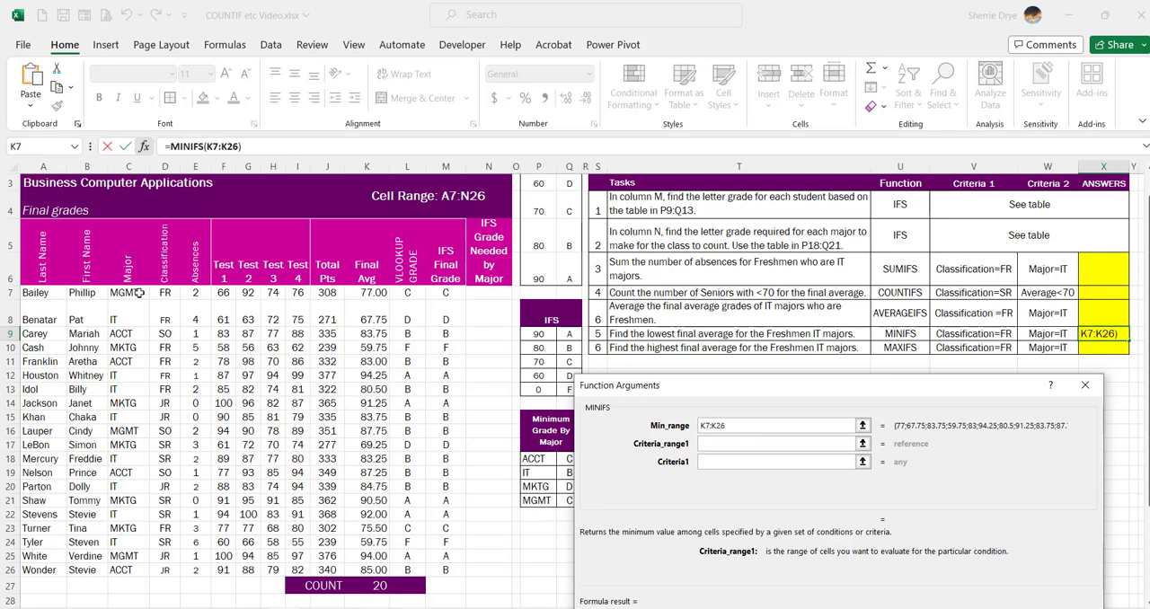
left_click_drag(163, 294, 164, 568)
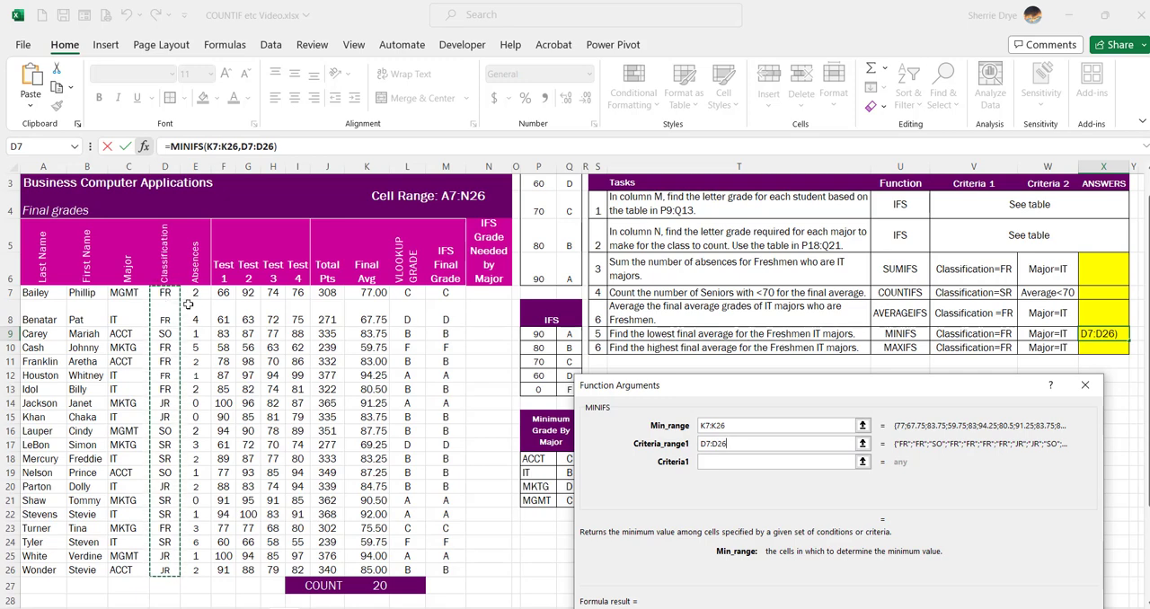
left_click(731, 461)
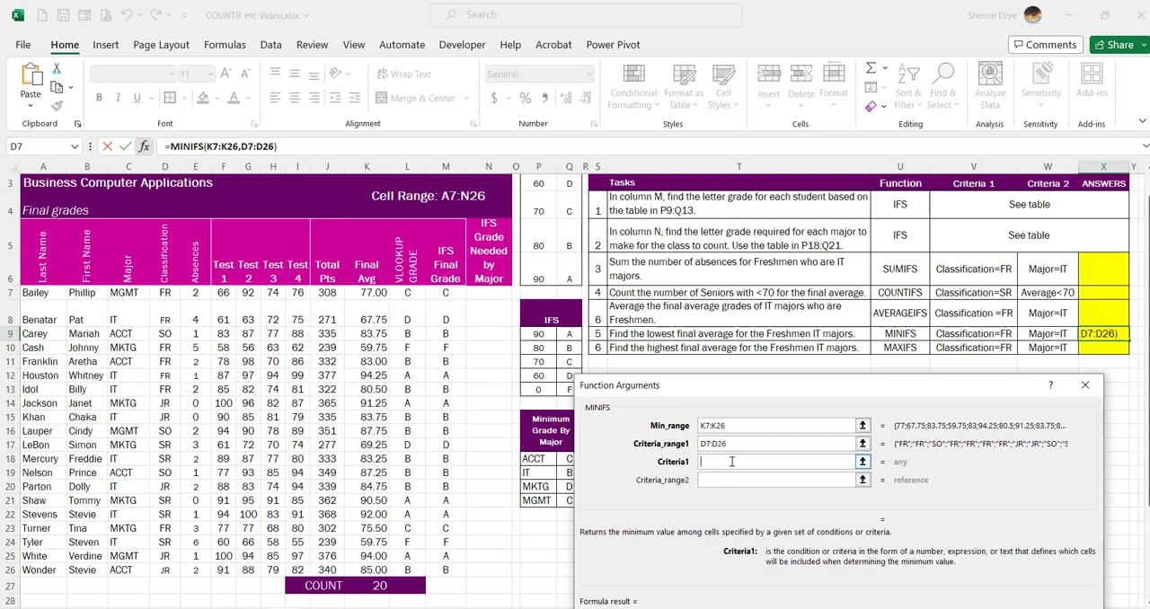
type("FR")
- Set the second MINIFS condition to major range C7:C26 with the criterion IT and complete the formula
left_click(735, 479)
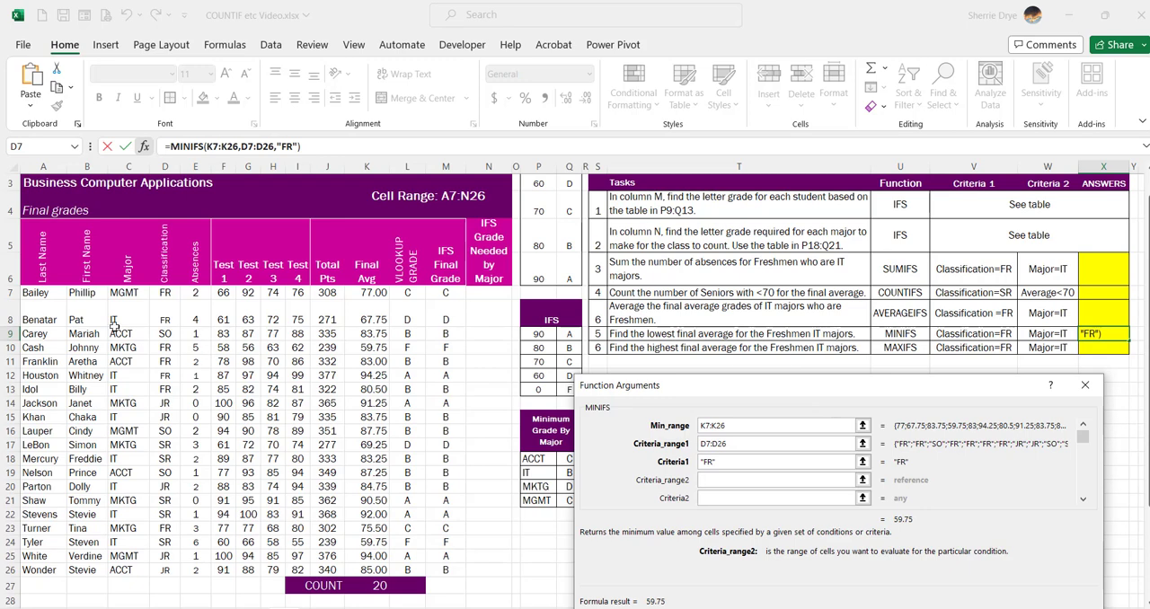
left_click_drag(124, 293, 126, 569)
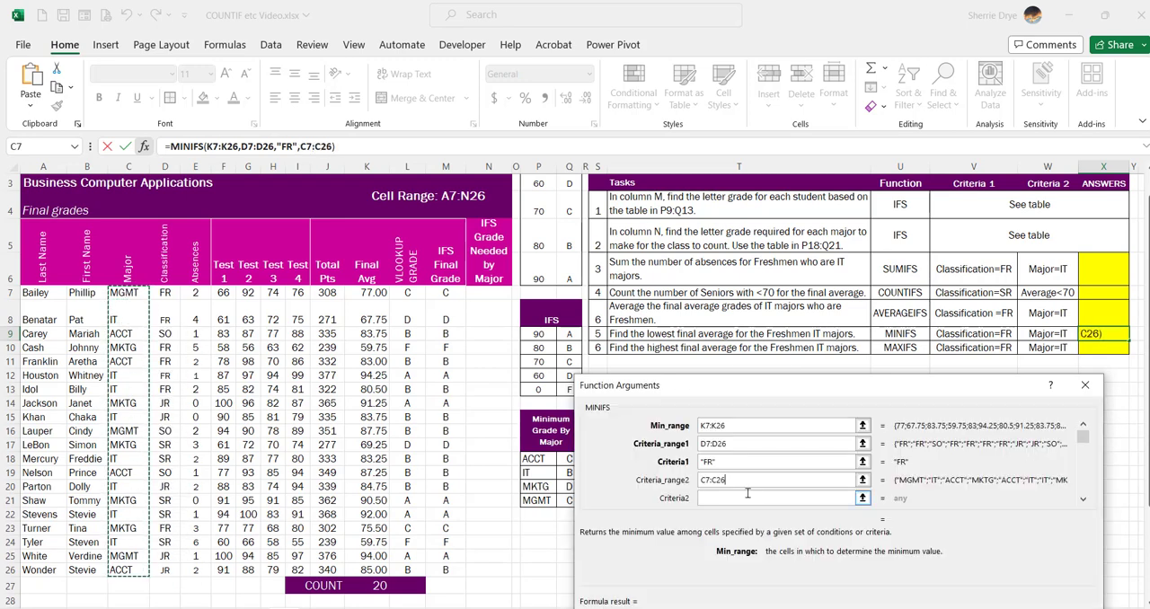
left_click(753, 495)
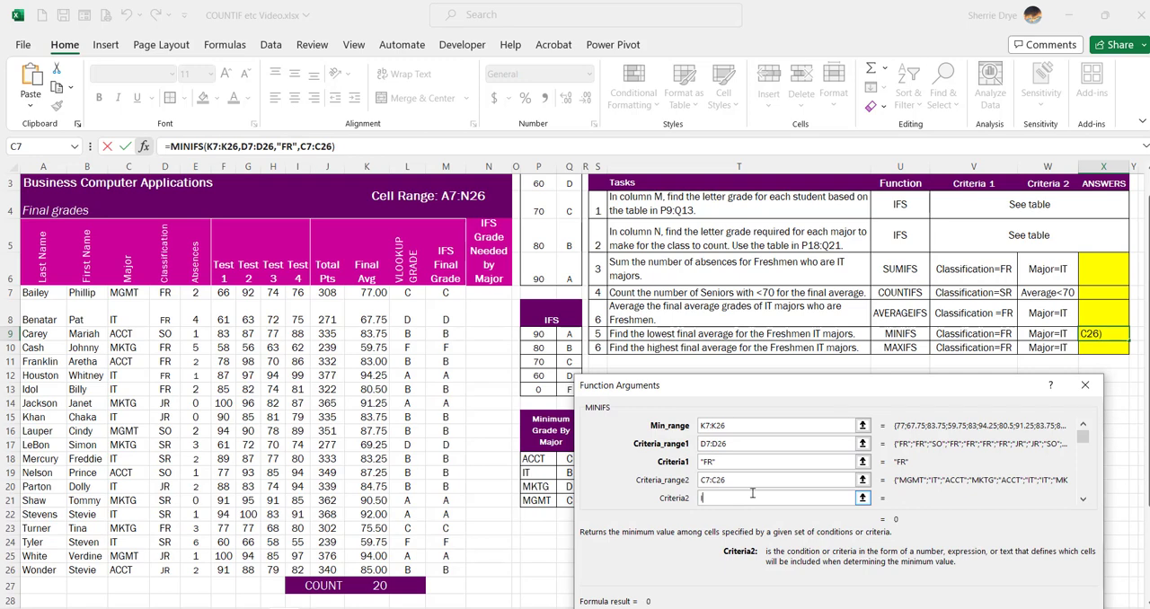
type("IT")
key("Return")
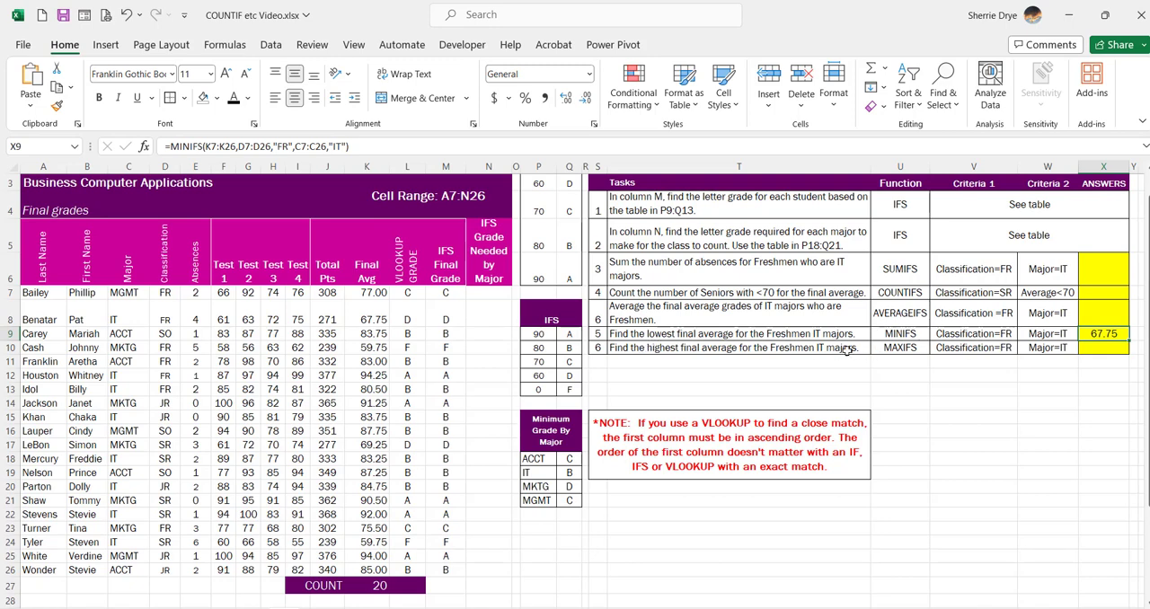
- Insert the MAXIFS function in answer cell X10 with the final averages K7:K26 as the maximum range
left_click(1097, 349)
left_click(144, 147)
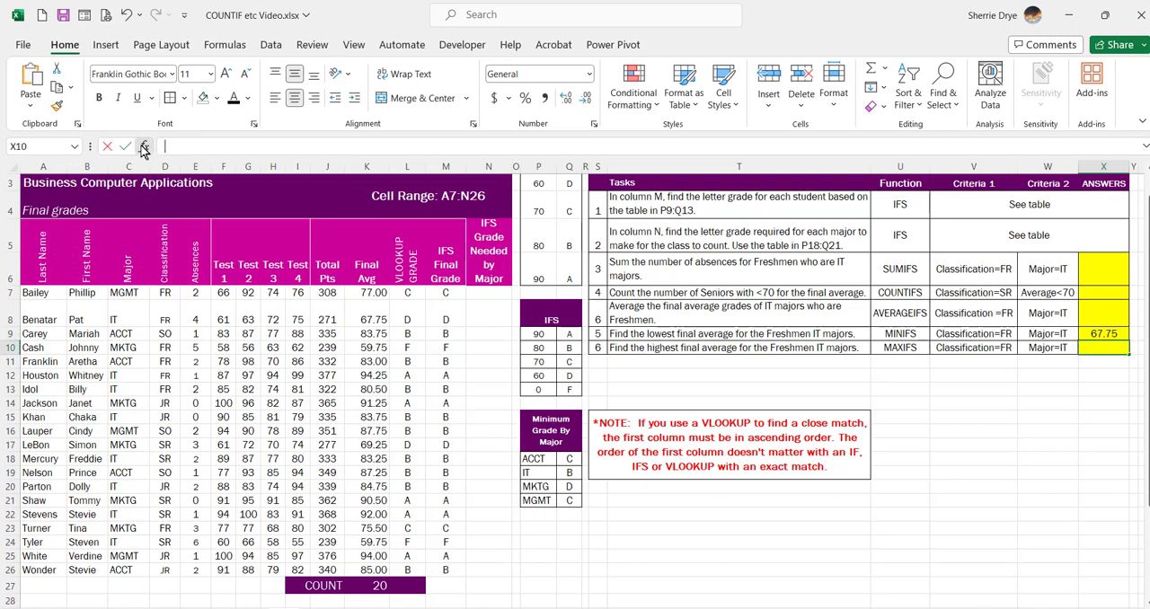
type("maxifs")
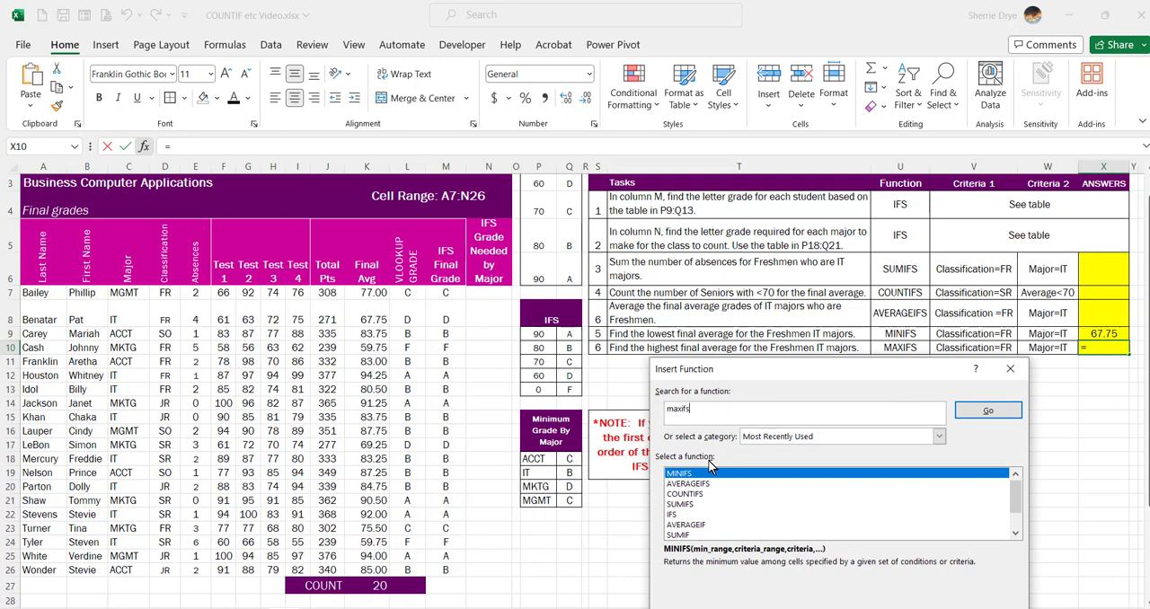
key("Return")
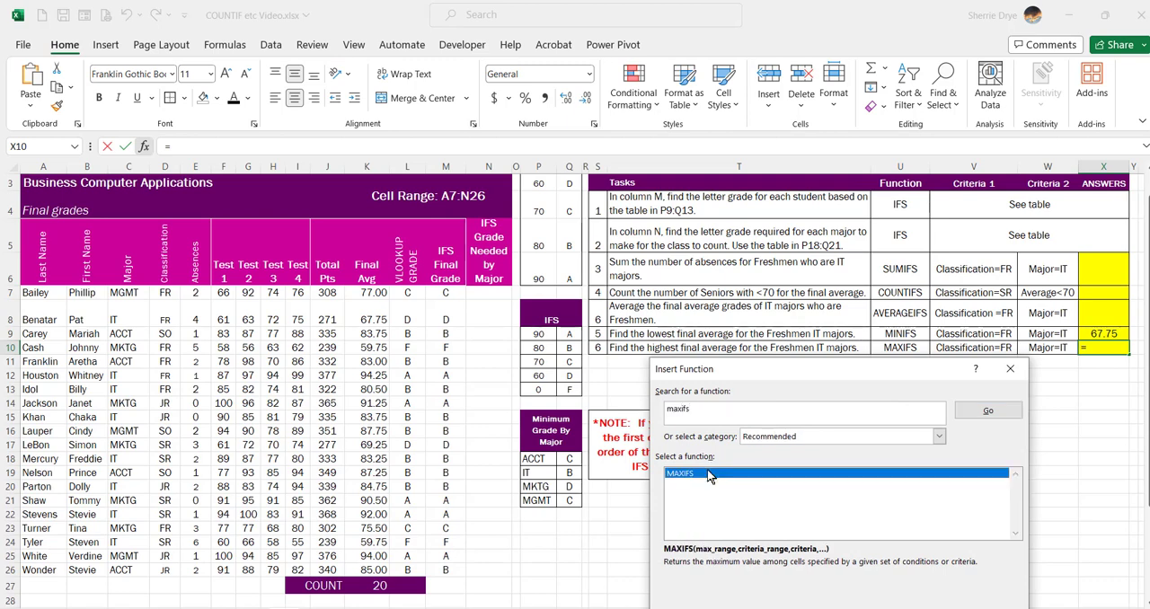
double_click(707, 471)
left_click_drag(833, 376, 771, 374)
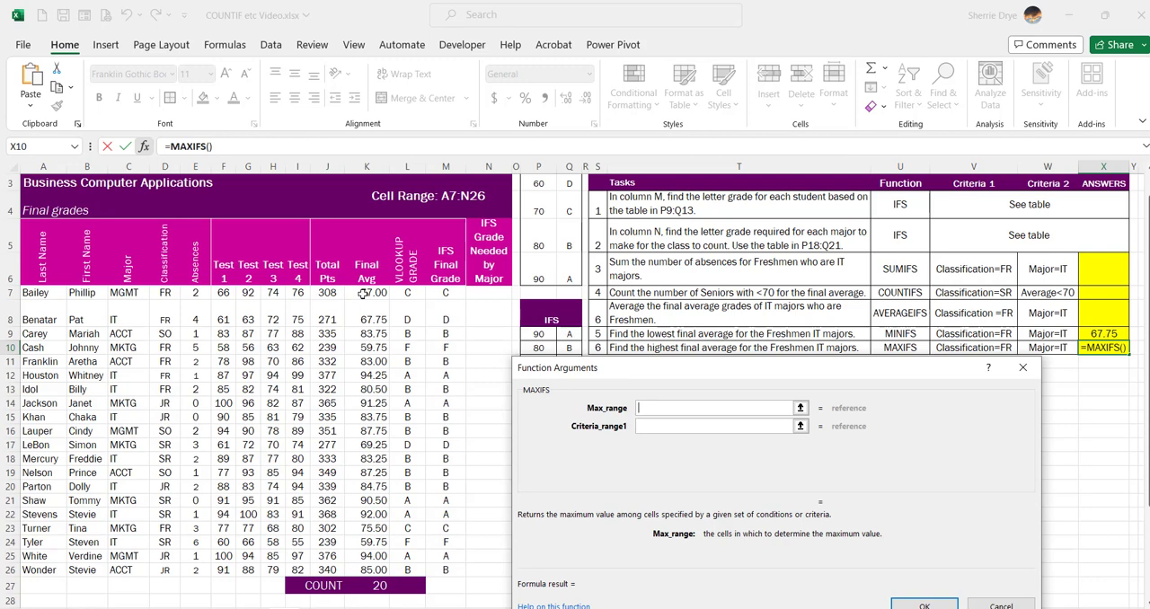
left_click_drag(359, 295, 369, 569)
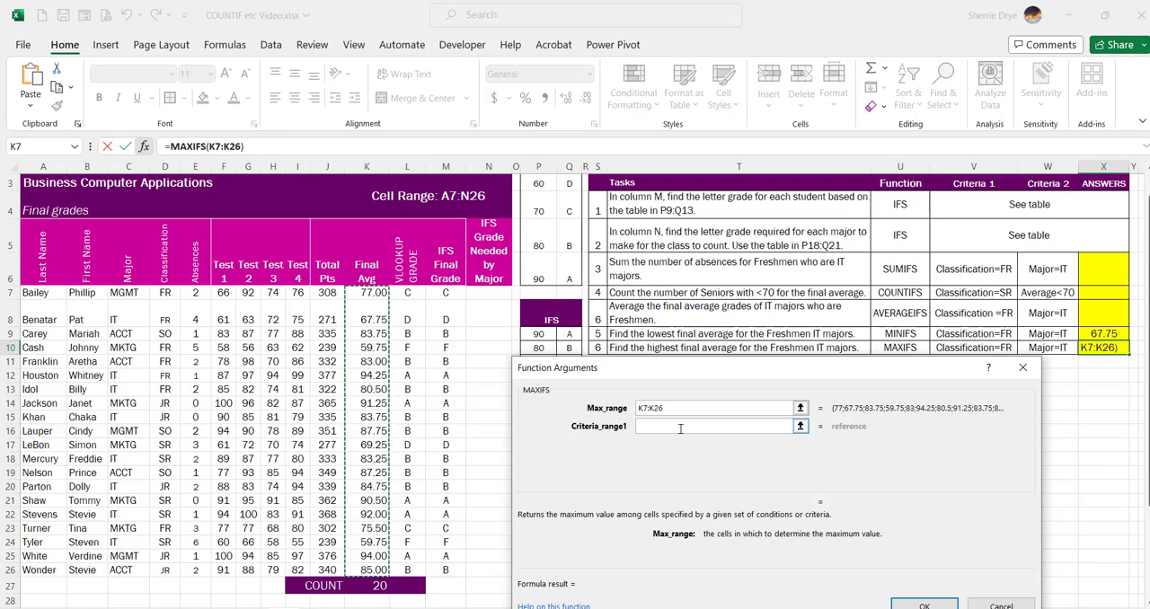
- Set the first MAXIFS condition to classification range D7:D26 with the criterion FR
left_click(745, 426)
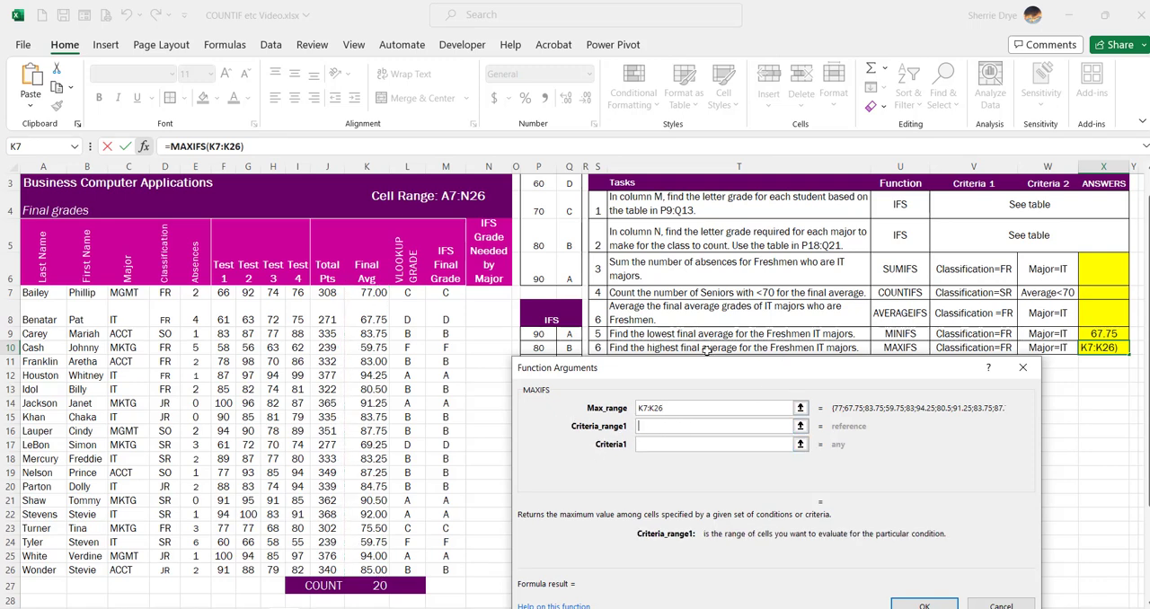
left_click_drag(165, 293, 166, 570)
left_click(726, 442)
type("FR")
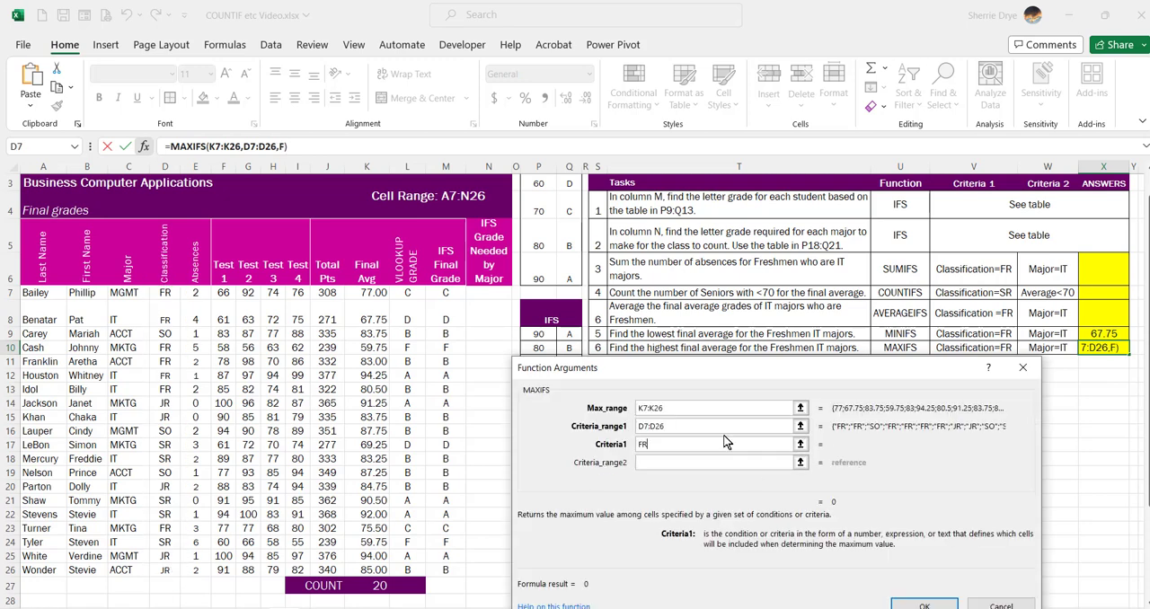
- Set the second MAXIFS condition to major range C7:C26 with the criterion IT and complete the formula
left_click(713, 462)
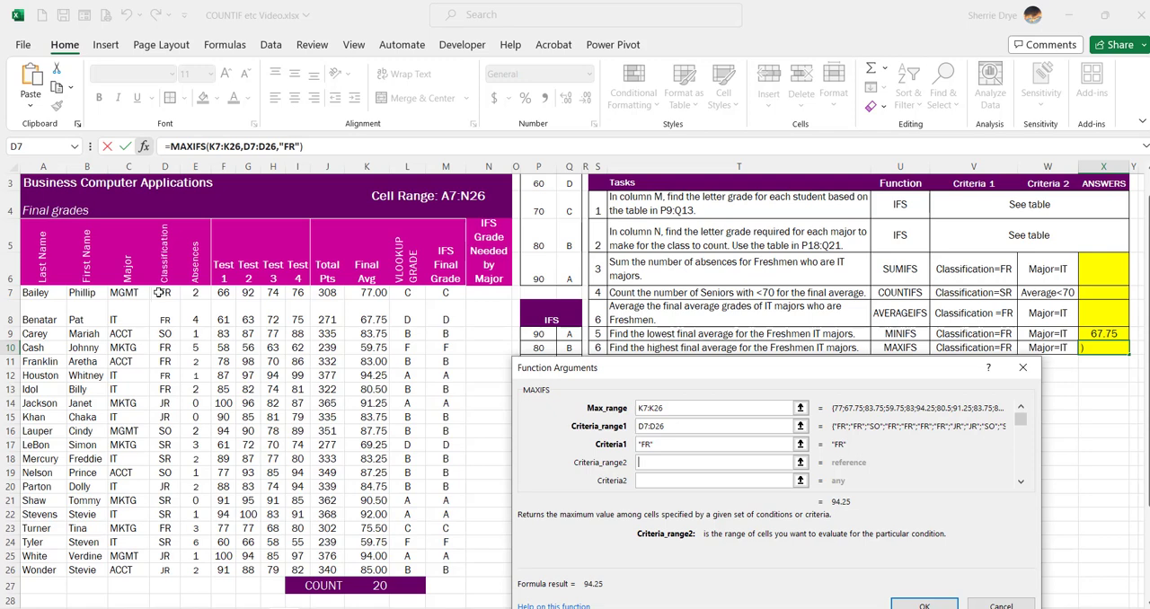
left_click(128, 292)
key("ctrl+shift+Down")
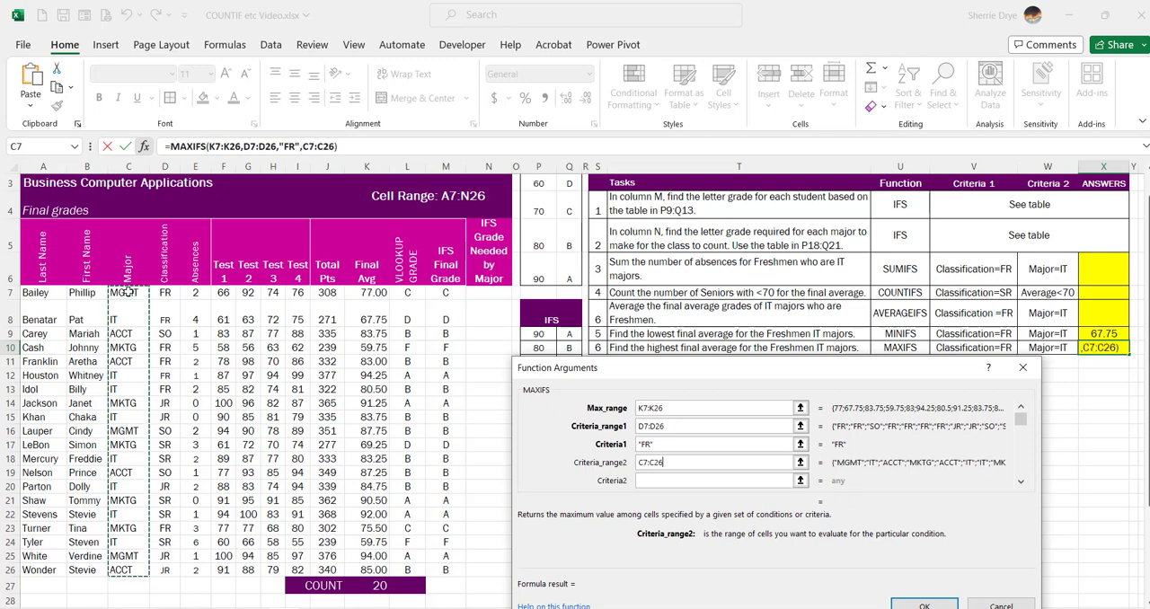
left_click(667, 482)
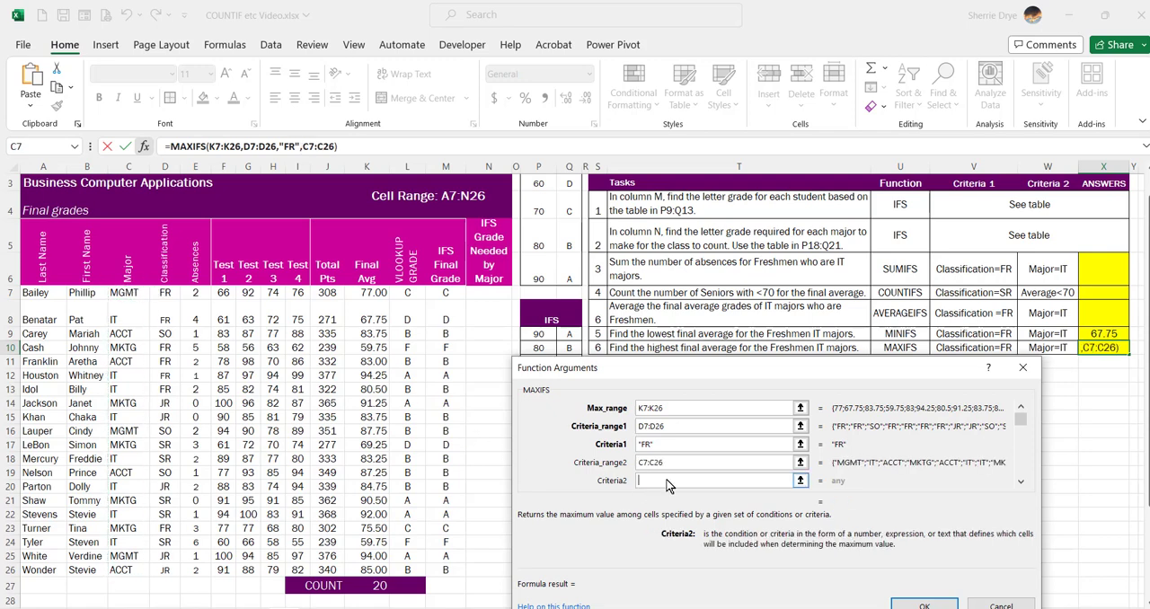
type("IT")
left_click(927, 606)
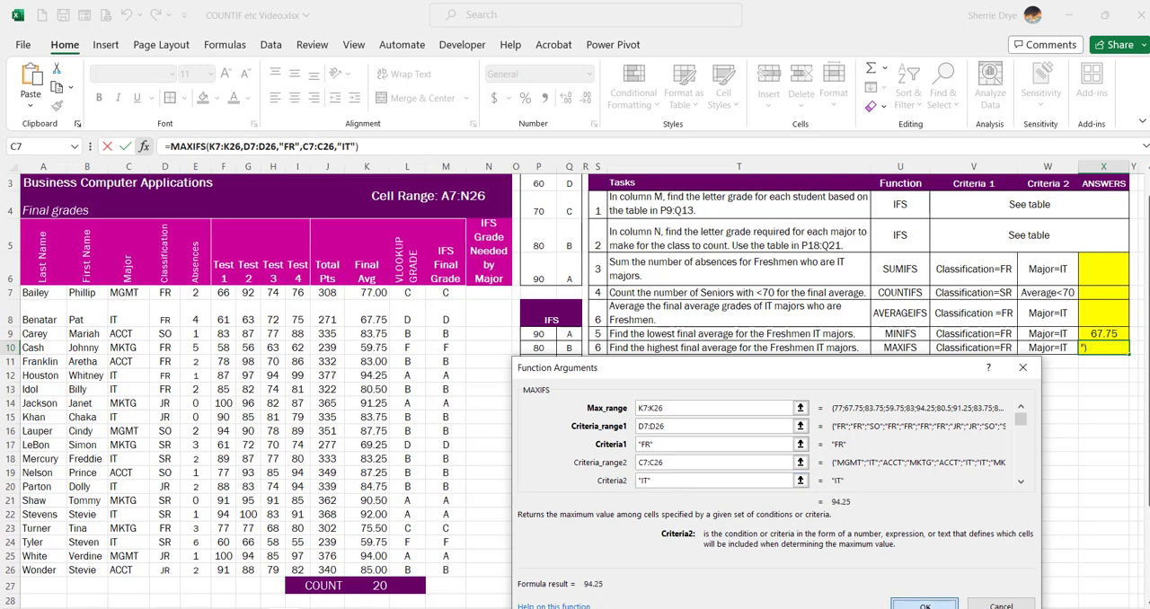